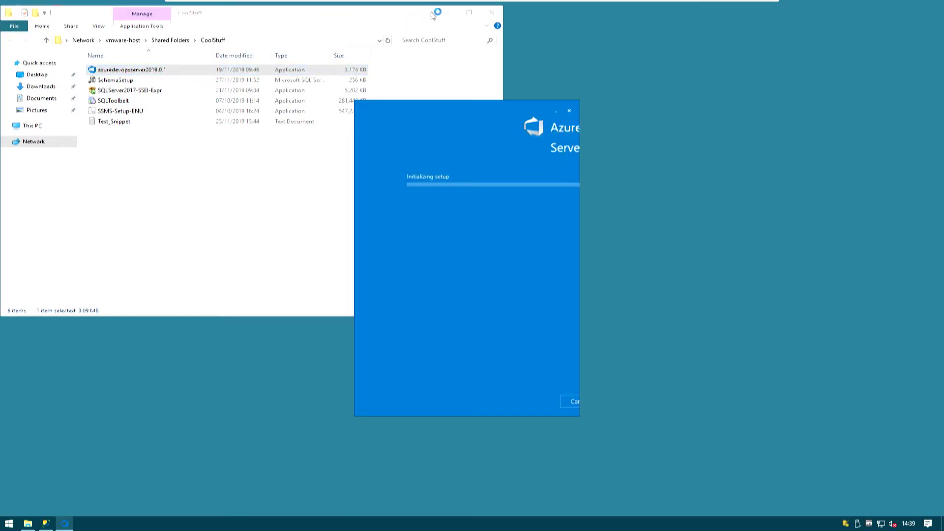
Step: Install Azure DevOps Server 2019.0.1 in the default location and start the server configuration wizard
click(448, 12)
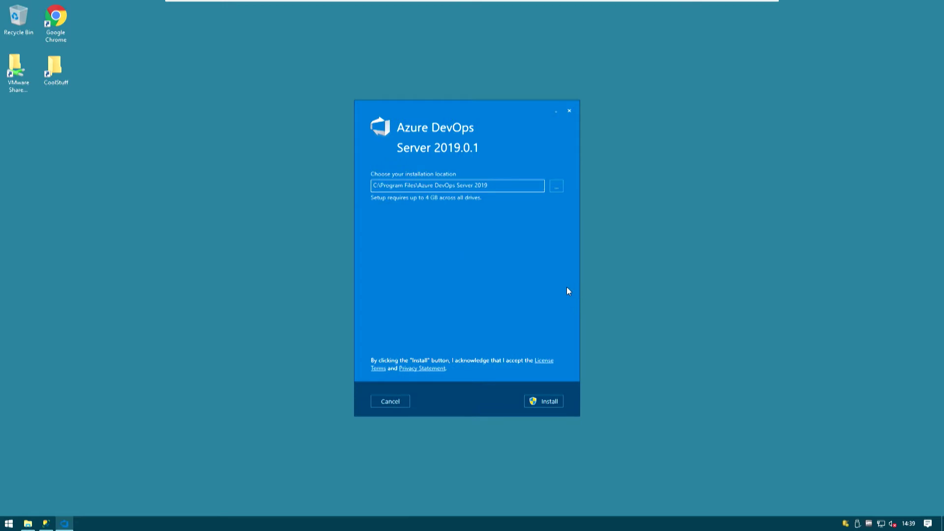
click(544, 406)
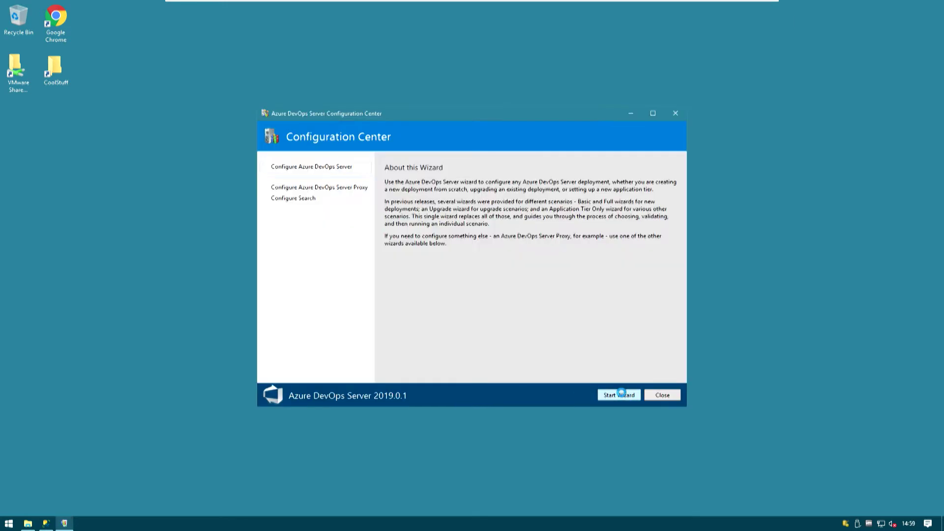
click(621, 392)
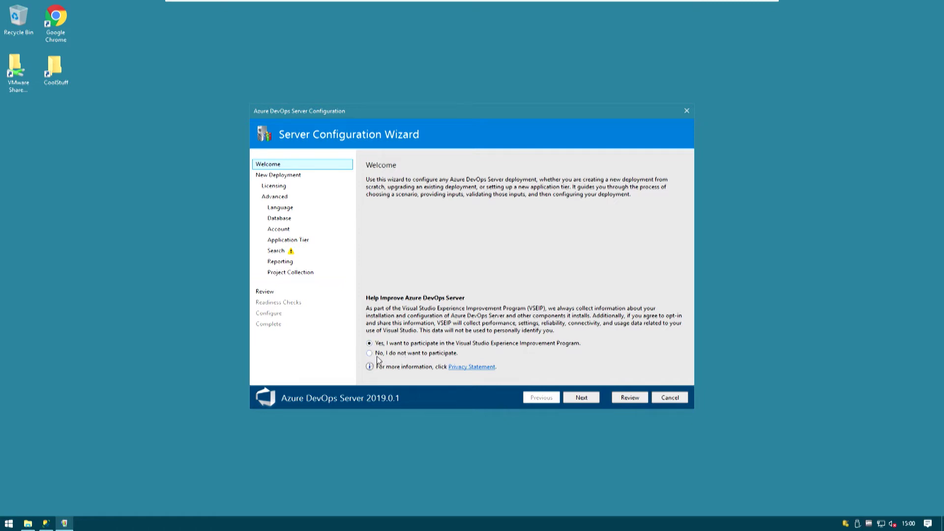
Step: Decline the Visual Studio Experience Improvement Program and set up a new Azure DevOps Server deployment as a trial
click(408, 354)
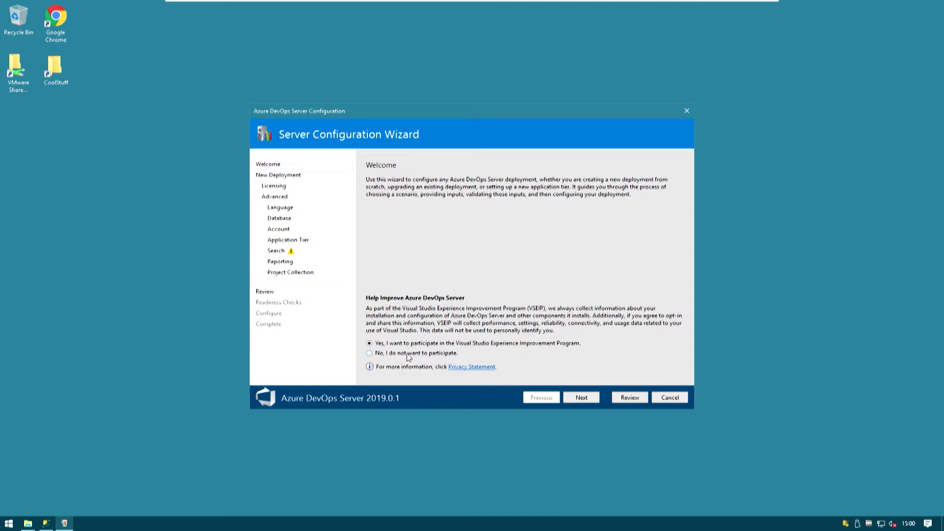
click(591, 400)
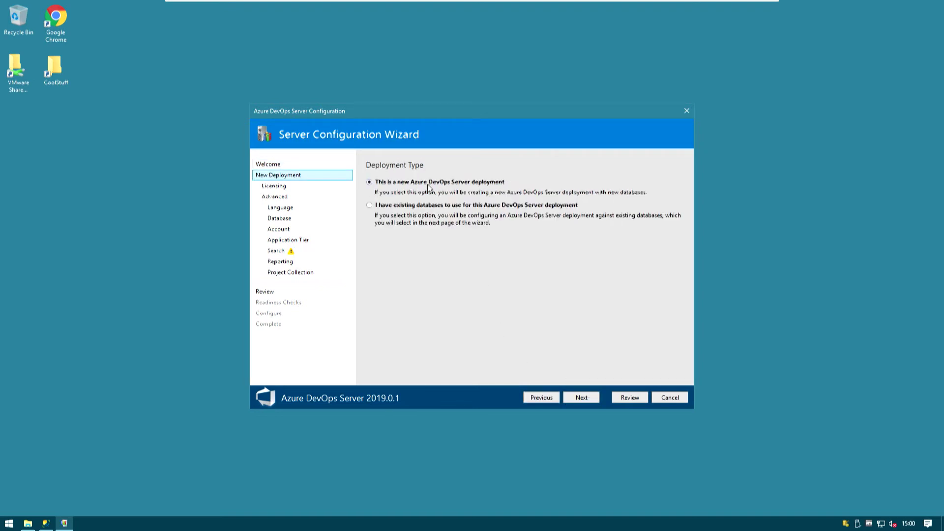
click(584, 398)
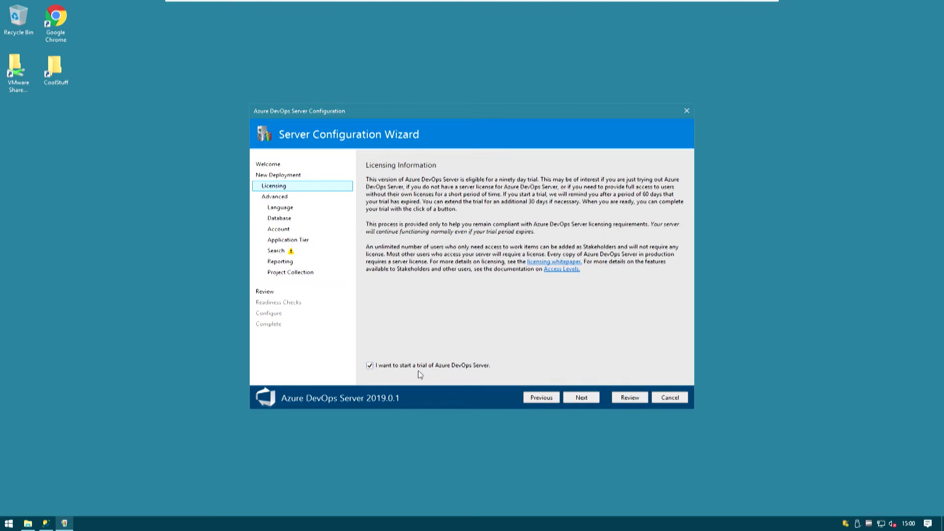
click(586, 399)
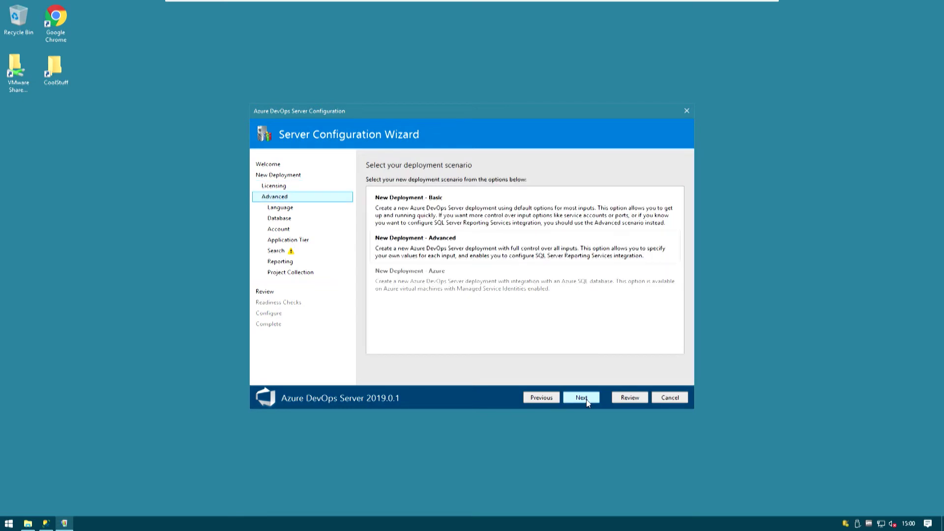
Step: Choose the New Deployment - Basic scenario with English as the deployment language
click(427, 204)
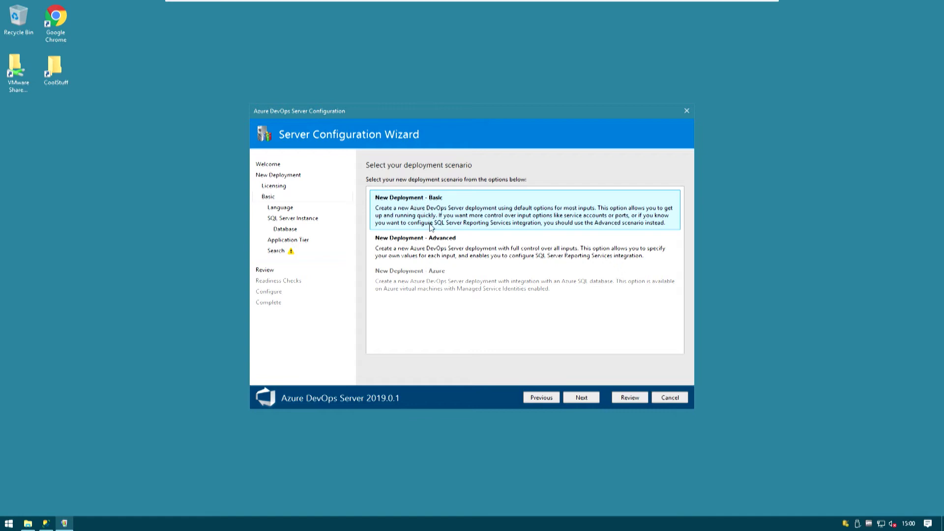
click(582, 398)
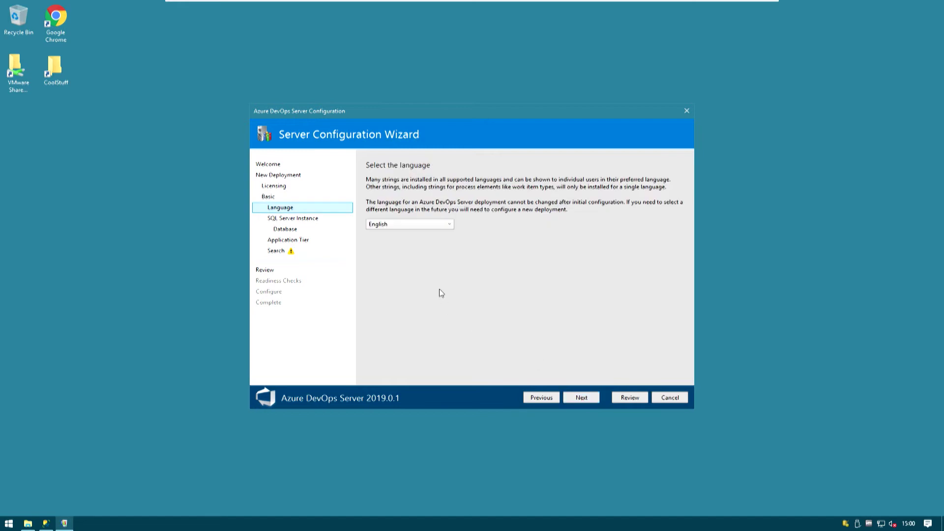
click(581, 397)
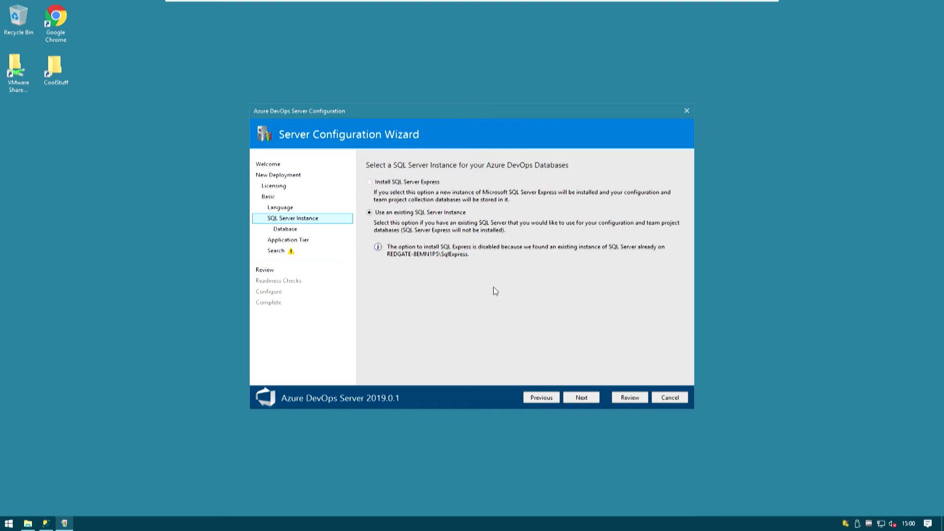
Step: Use the existing SQL Server instance REDGATE-8EMN1P5\SqlExpress for the databases and accept the Custom web site settings for the application tier
click(581, 401)
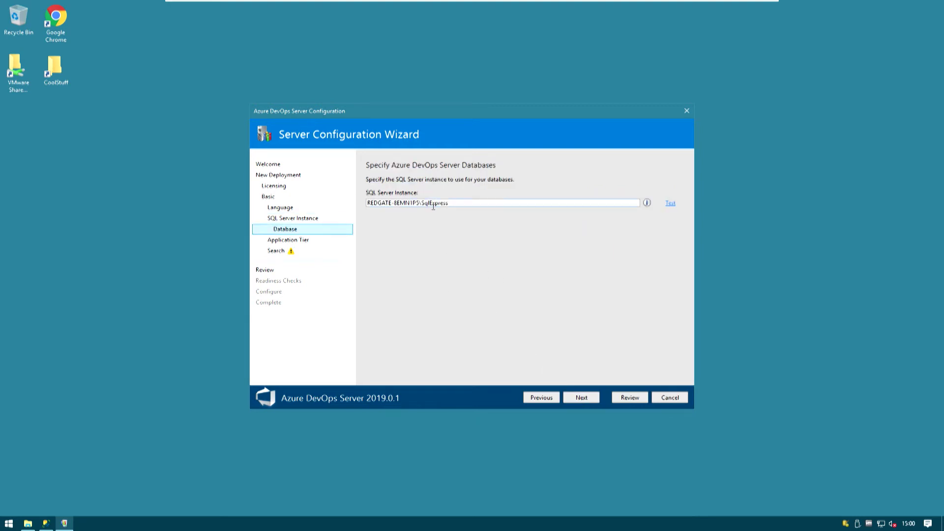
click(587, 400)
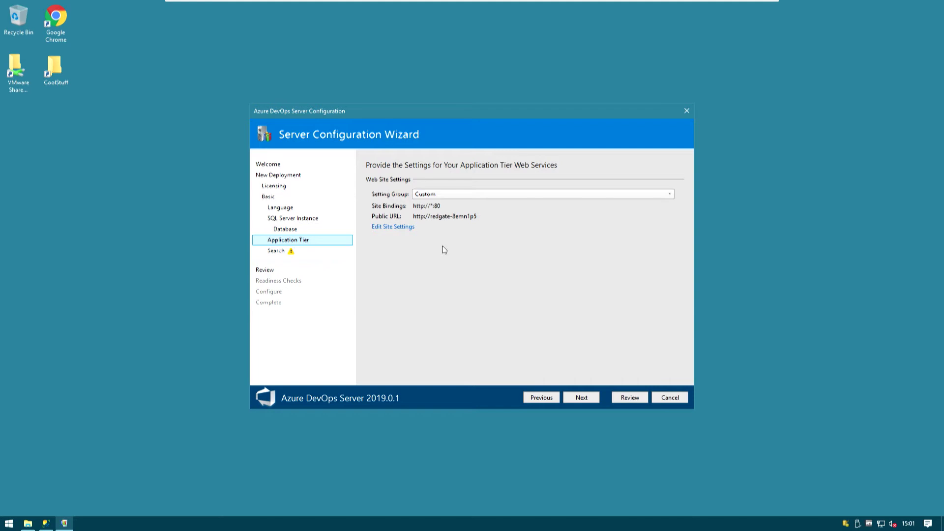
click(583, 398)
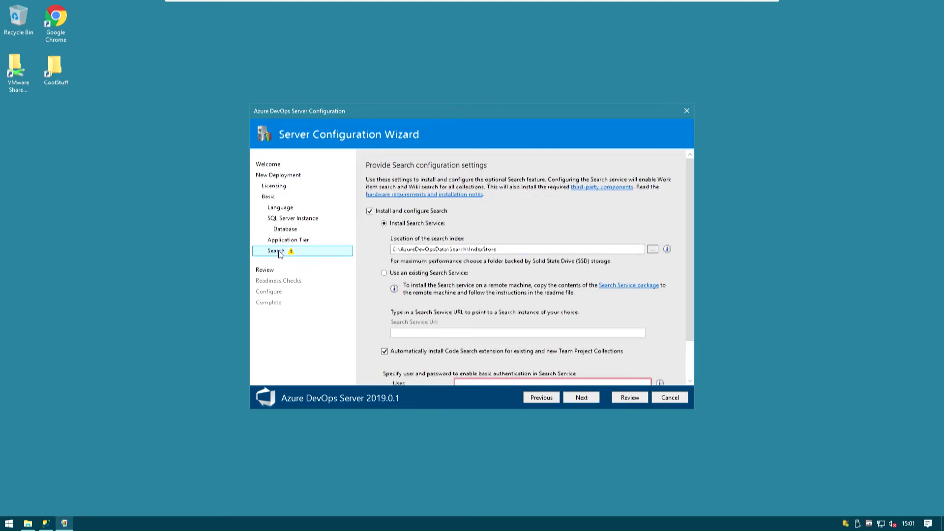
Step: Exclude the Search feature from the deployment and configure the server after running the readiness checks
click(393, 215)
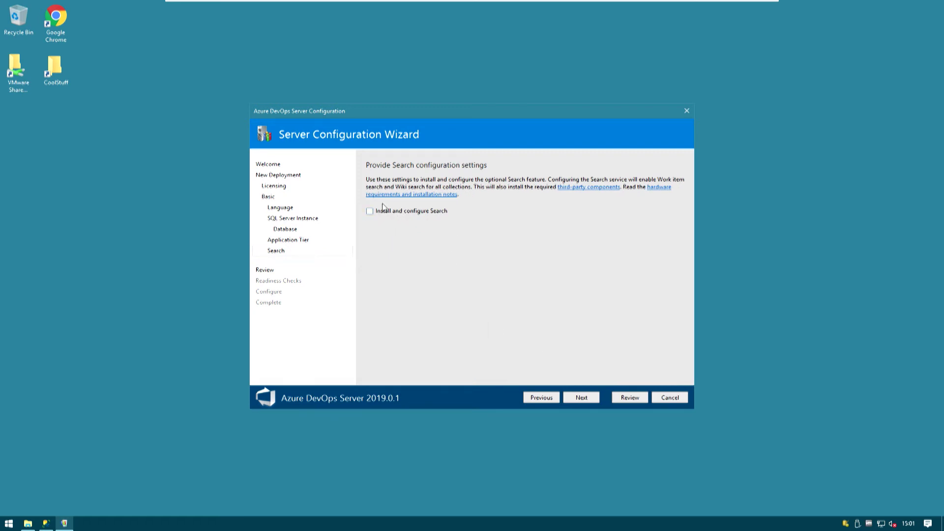
click(582, 398)
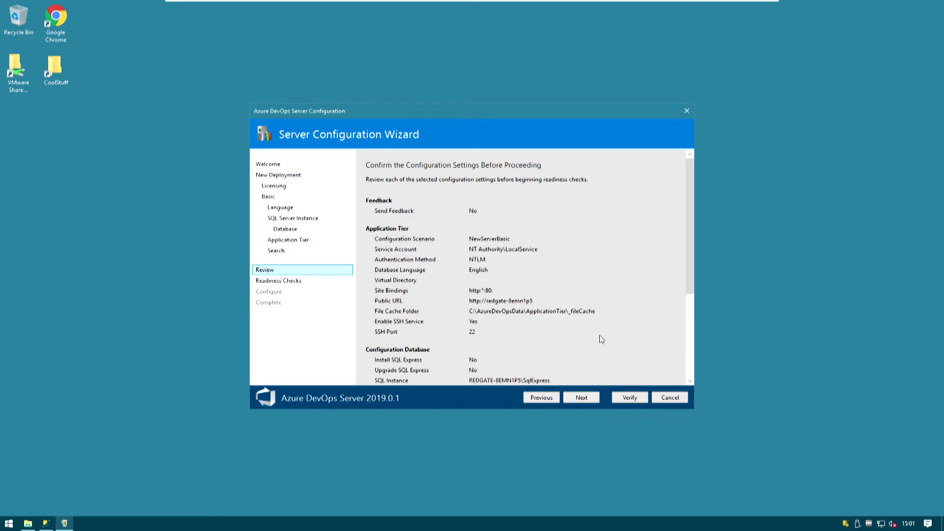
click(578, 399)
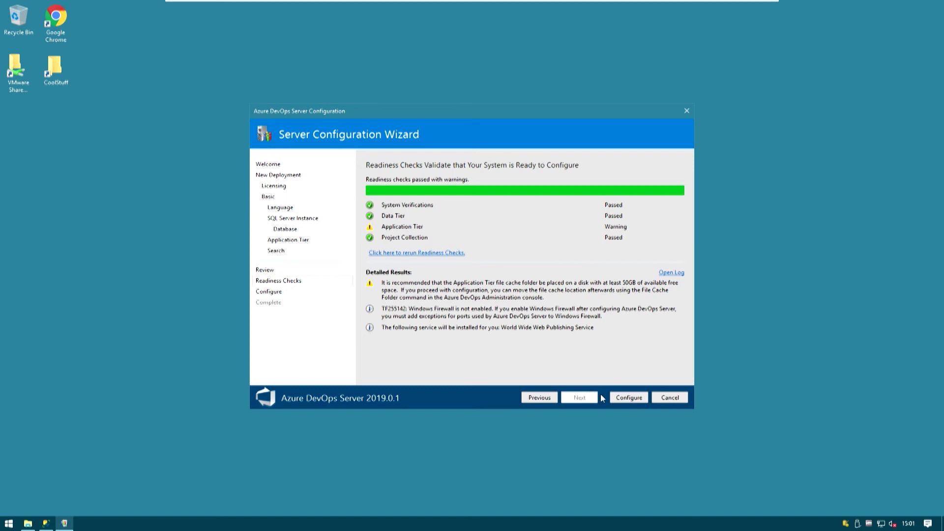
click(629, 398)
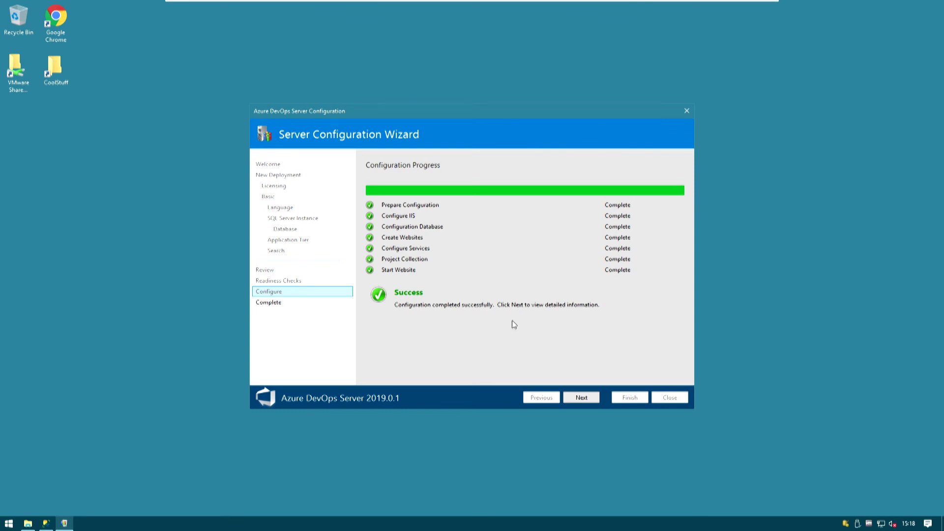
Step: Proceed to the configuration results, collapse the detailed results and open the new server's web address in the browser
click(583, 397)
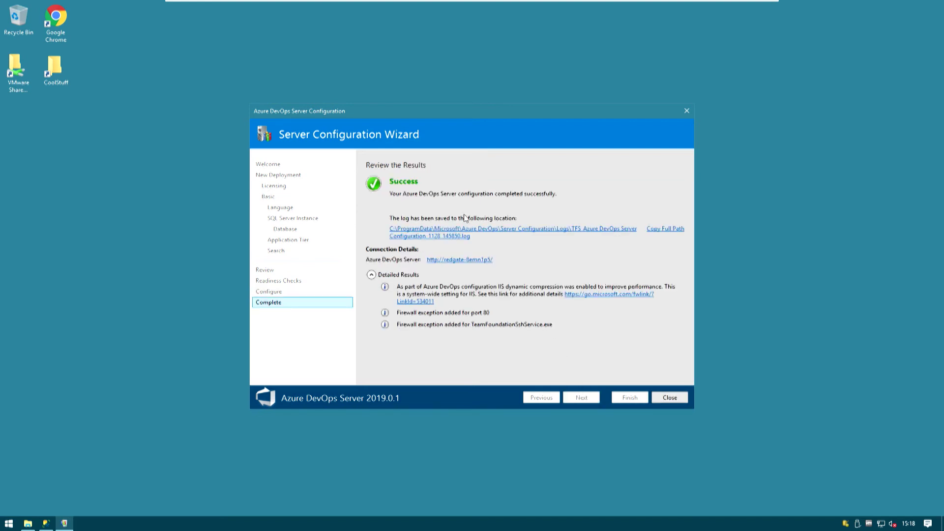
right_click(468, 259)
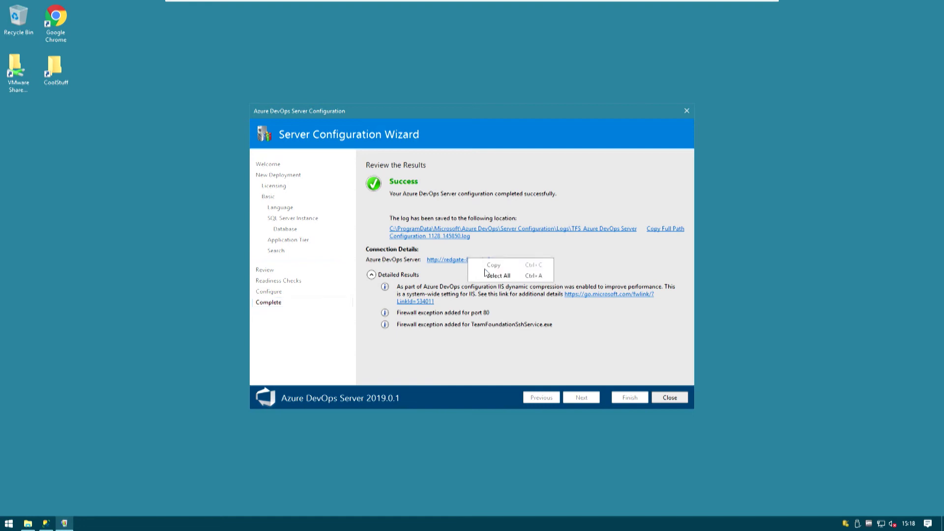
click(461, 278)
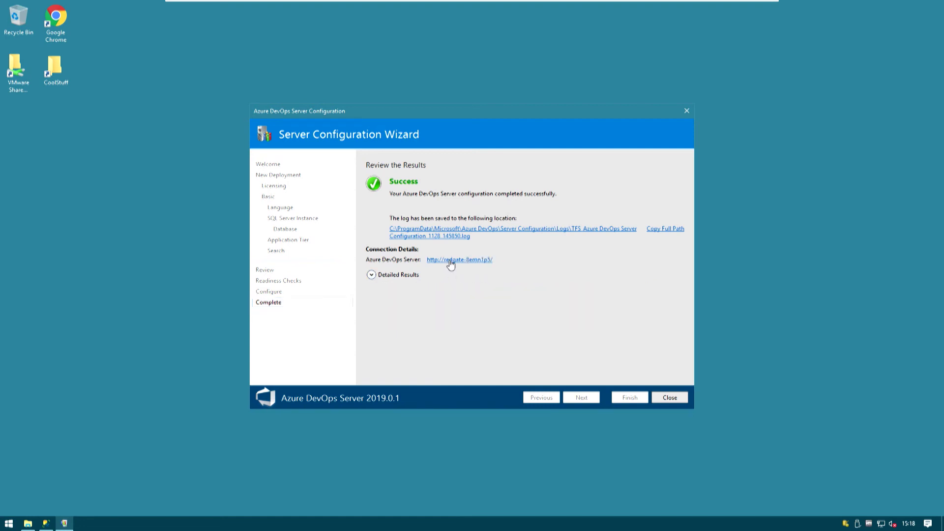
click(463, 259)
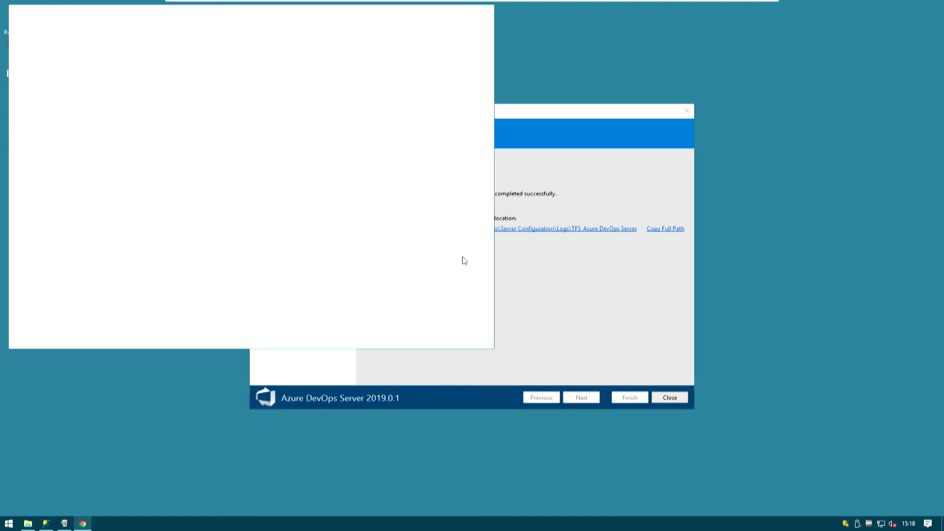
Step: Move the overlapping windows apart and close the Server Configuration Wizard and the Configuration Center
drag(184, 17, 208, 21)
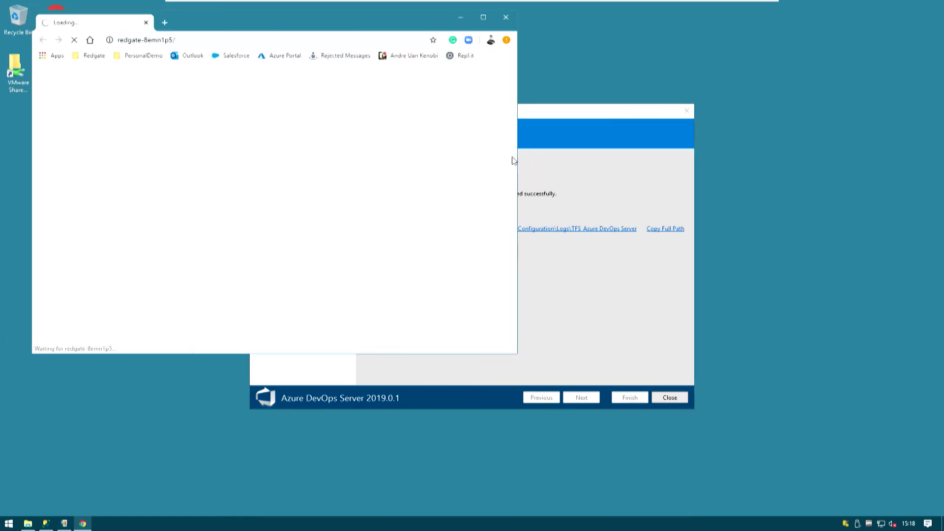
drag(543, 114, 682, 106)
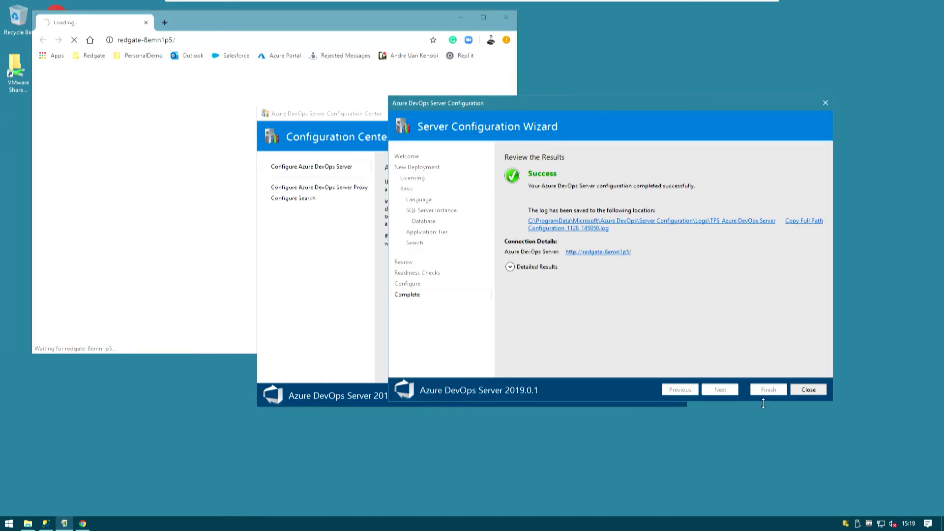
click(811, 394)
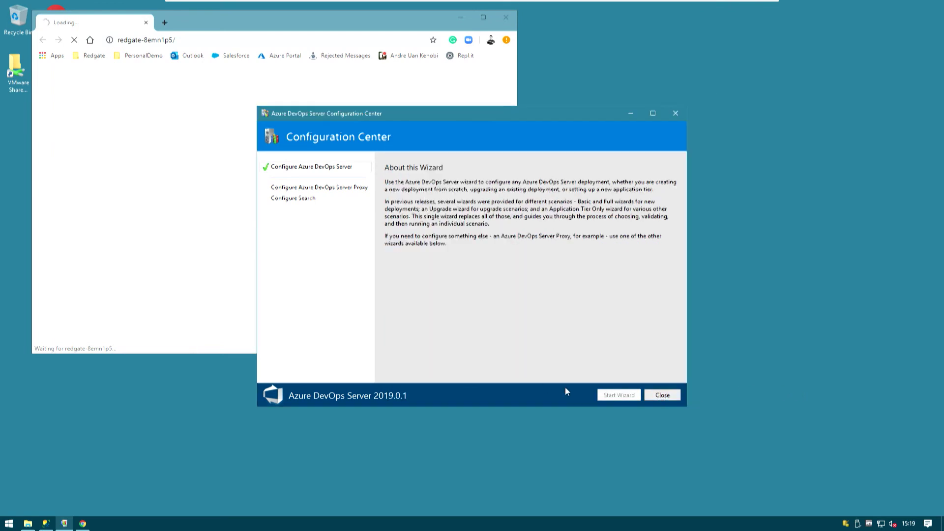
click(662, 395)
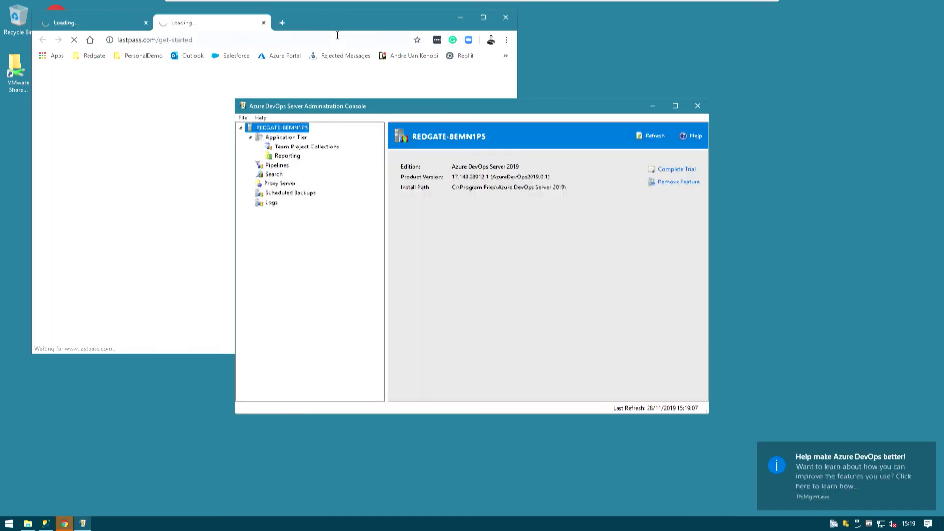
Step: Bring up the Azure DevOps page in the maximized browser, name the new project ACME and dismiss the Grammarly tour offer
click(91, 27)
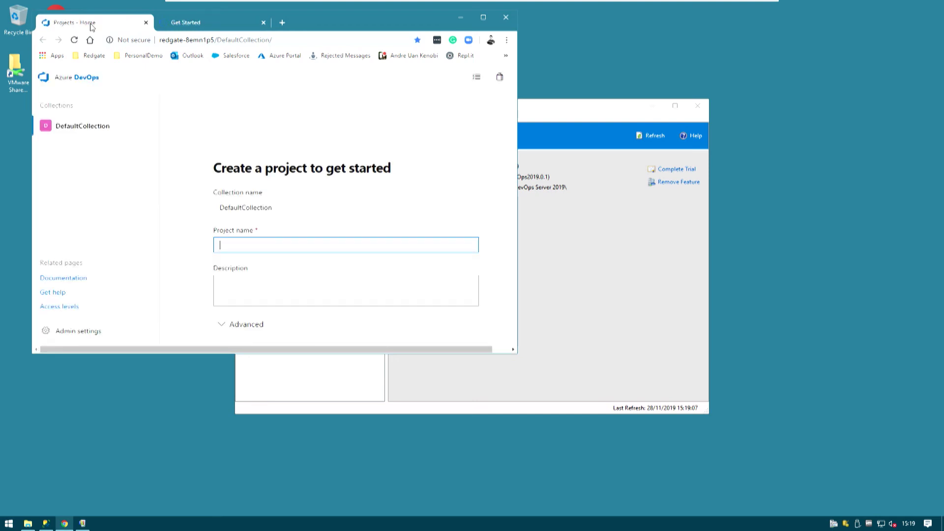
click(483, 18)
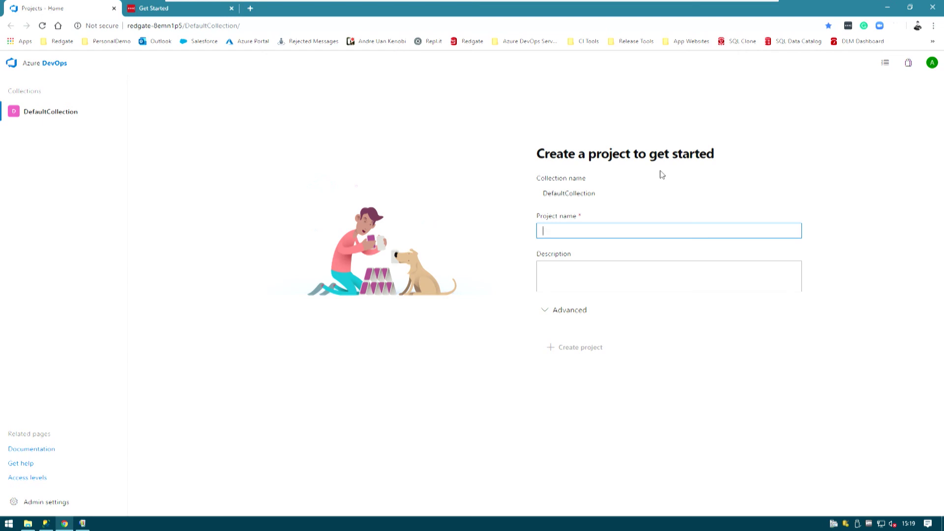
text(ACME)
key(Tab)
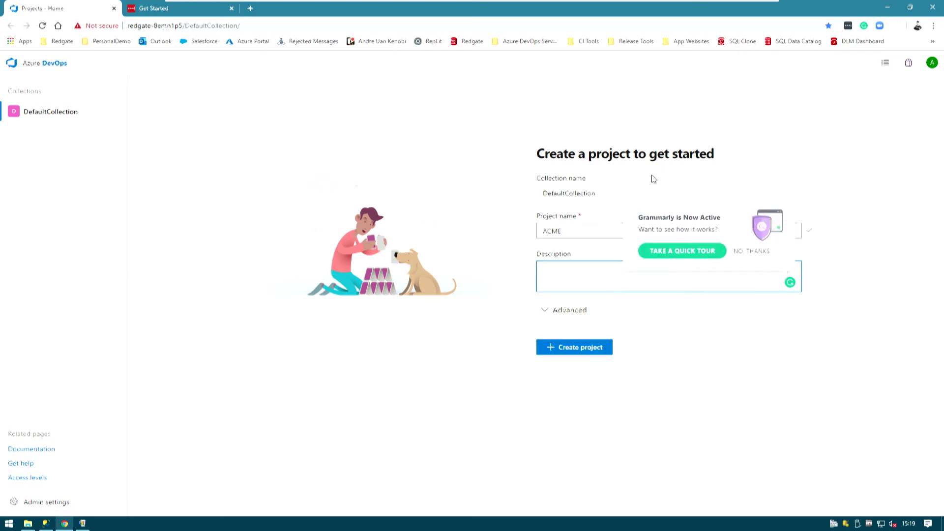
click(744, 253)
Step: Create the project with Team Foundation Version Control and the Agile work item process, and close the extra Get Started page
click(571, 310)
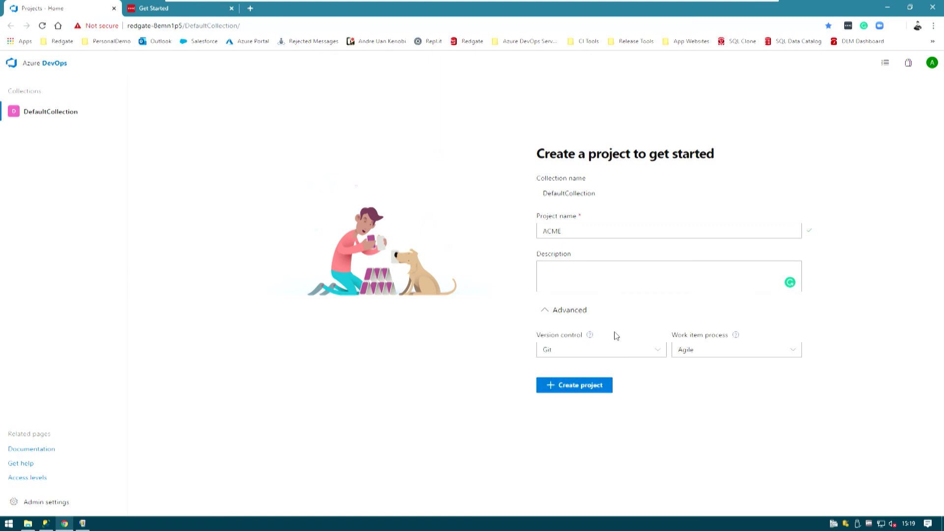
click(570, 351)
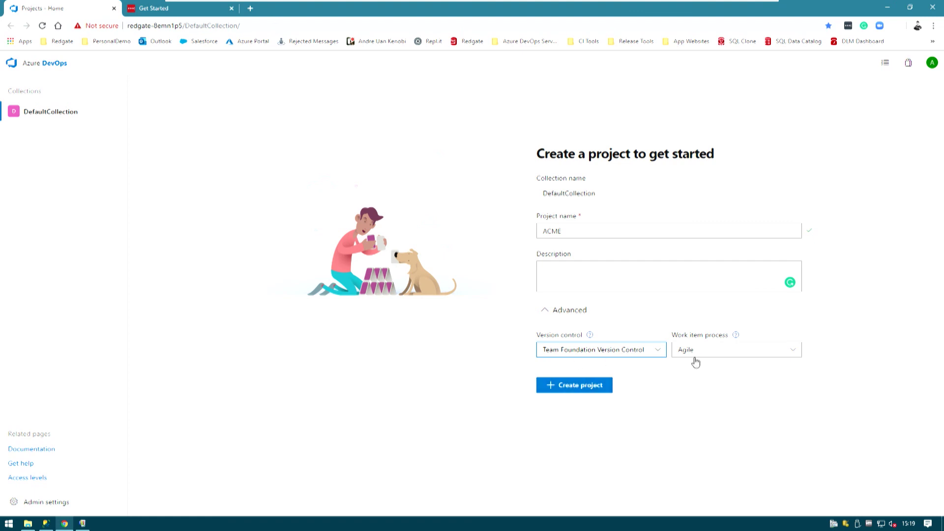
click(581, 388)
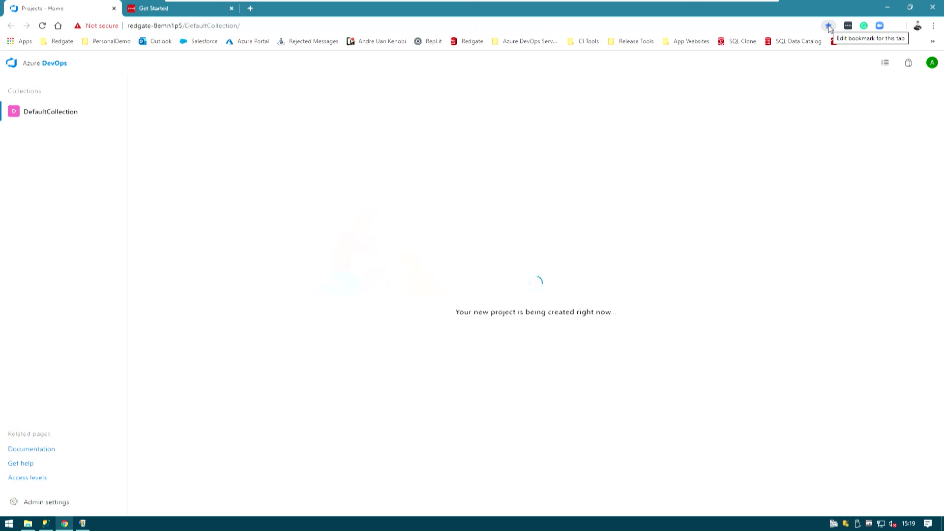
click(231, 8)
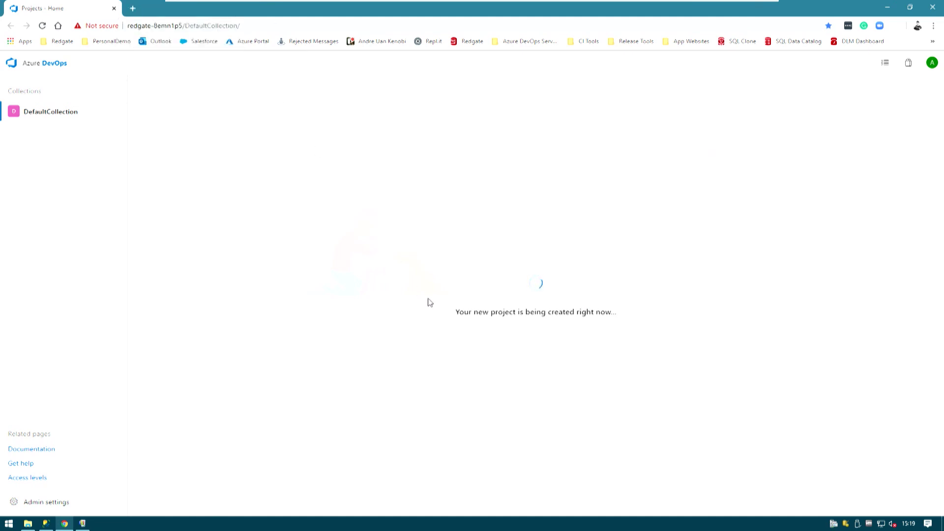